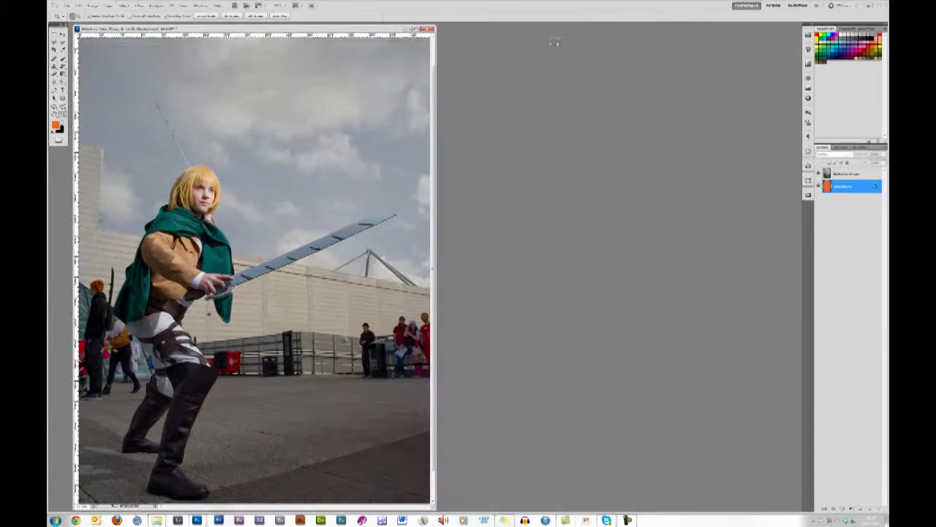
Hide and show again the Background copy layer above the orange background, and make it the active layer.
click(208, 187)
click(209, 187)
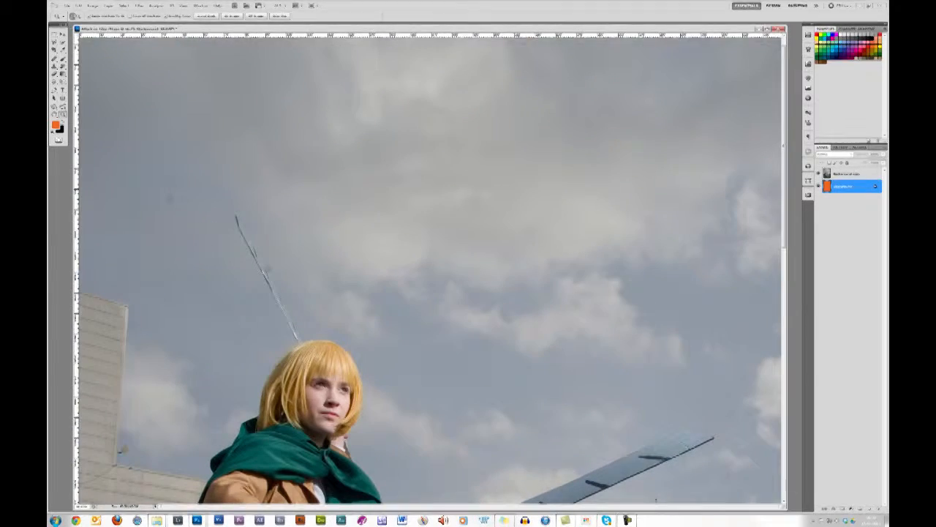
scroll(288, 258, down, 3)
click(288, 258)
scroll(396, 216, down, 4)
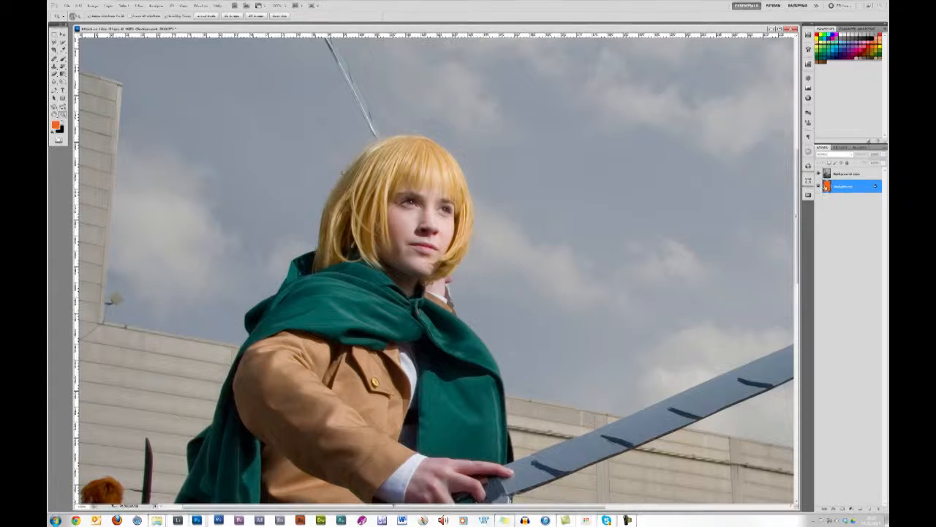
click(819, 174)
click(818, 174)
click(845, 175)
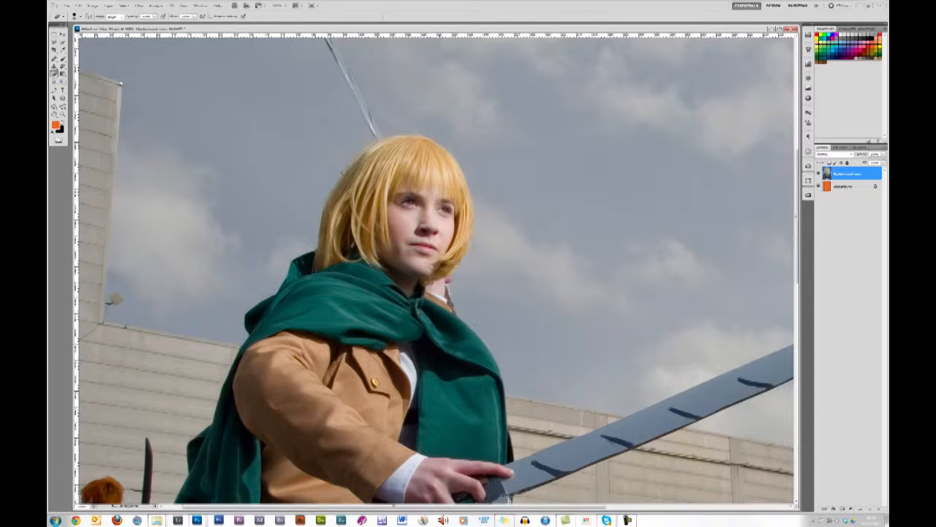
Erase patches of sky along the green hood behind the hair and beside the raised hand with the Eraser.
drag(275, 264, 286, 260)
key(ctrl+plus)
drag(276, 258, 444, 292)
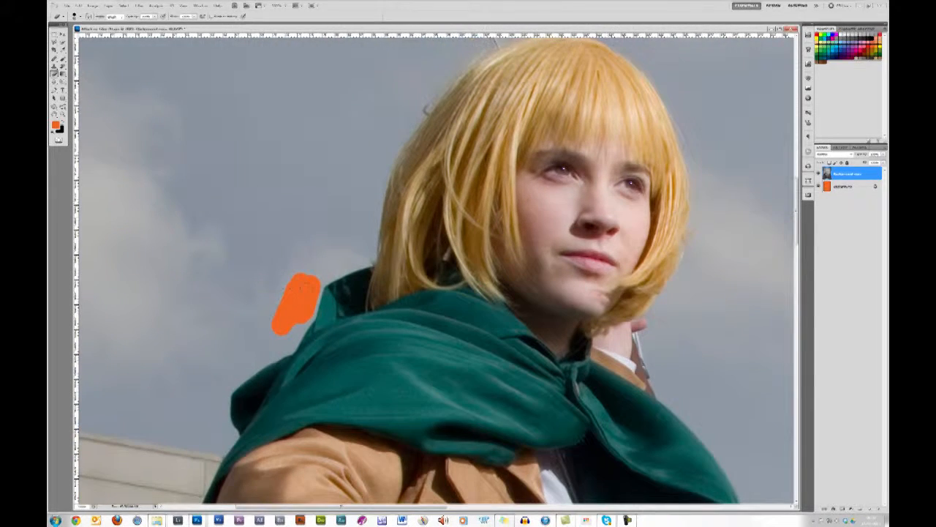
mouse_move(316, 279)
mouse_down()
mouse_move(290, 335)
mouse_move(332, 275)
mouse_move(361, 264)
mouse_move(307, 273)
mouse_move(349, 247)
mouse_move(321, 242)
mouse_move(335, 236)
mouse_move(275, 286)
mouse_up()
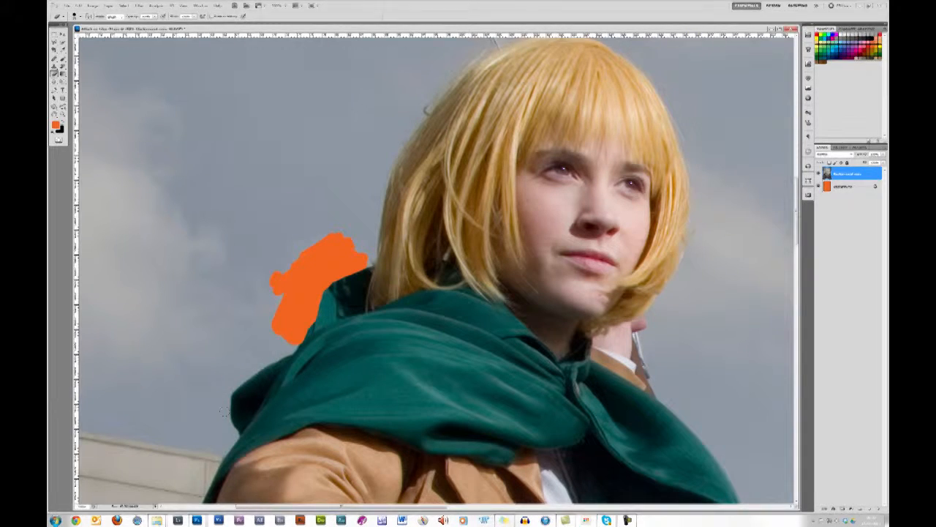
drag(656, 378, 640, 336)
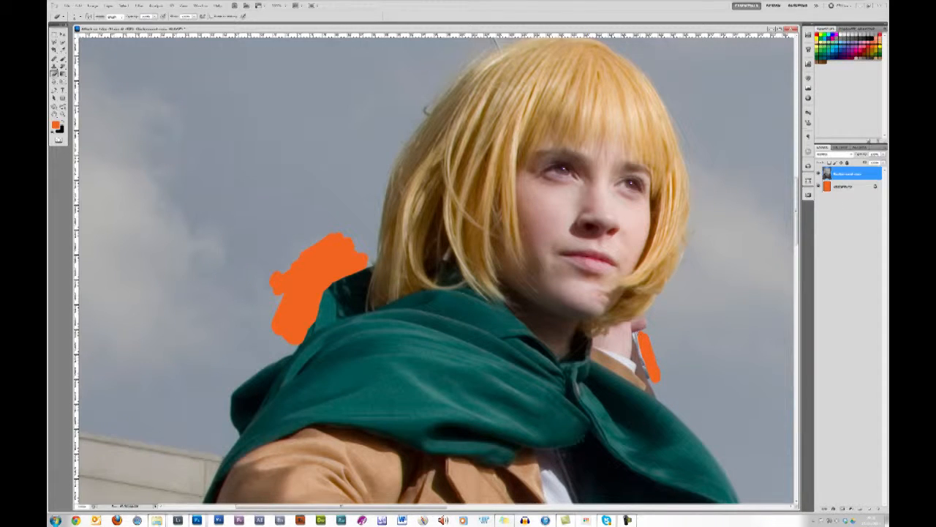
mouse_move(640, 334)
mouse_down()
mouse_move(646, 319)
mouse_move(664, 372)
mouse_up()
Try to erase the sky directly along the side of the hair, and undo that stroke.
drag(646, 308, 595, 384)
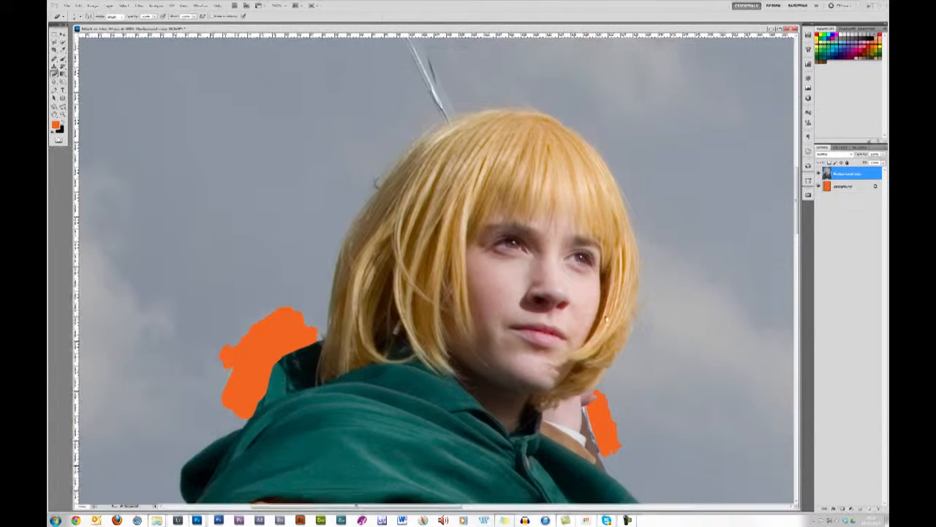
mouse_move(610, 164)
mouse_down()
mouse_move(628, 212)
mouse_move(628, 174)
mouse_move(657, 189)
mouse_up()
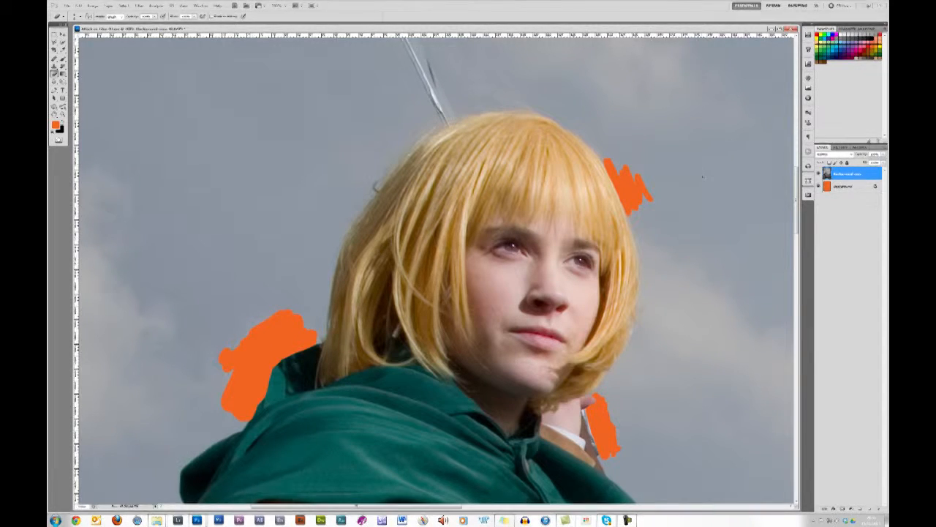
key(ctrl+z)
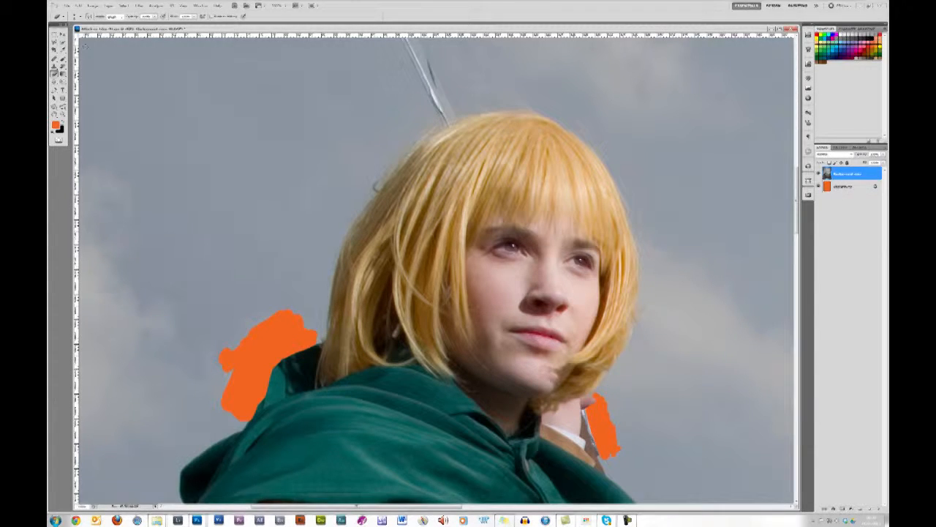
Draw a closed polygonal lasso selection just inside the hair's edge and around the surrounding sky, from the hood to the raised hand.
drag(260, 162, 215, 180)
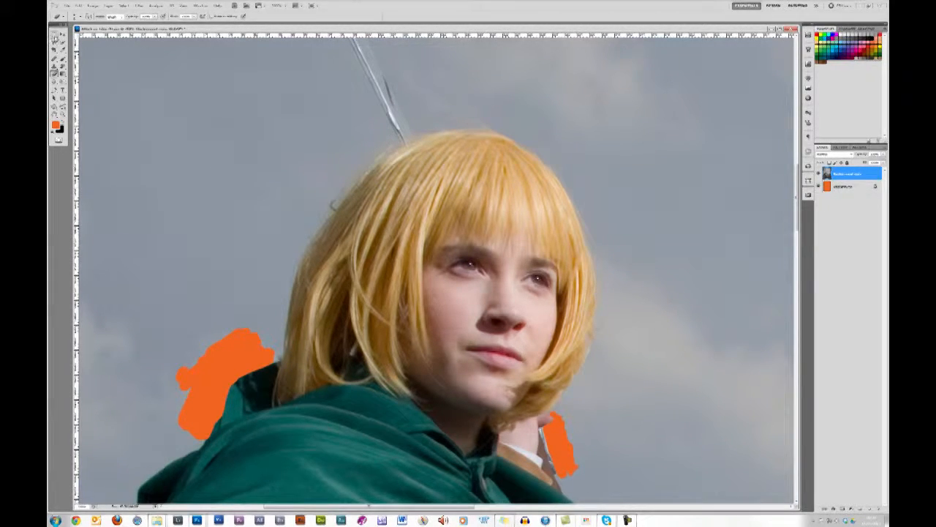
click(125, 6)
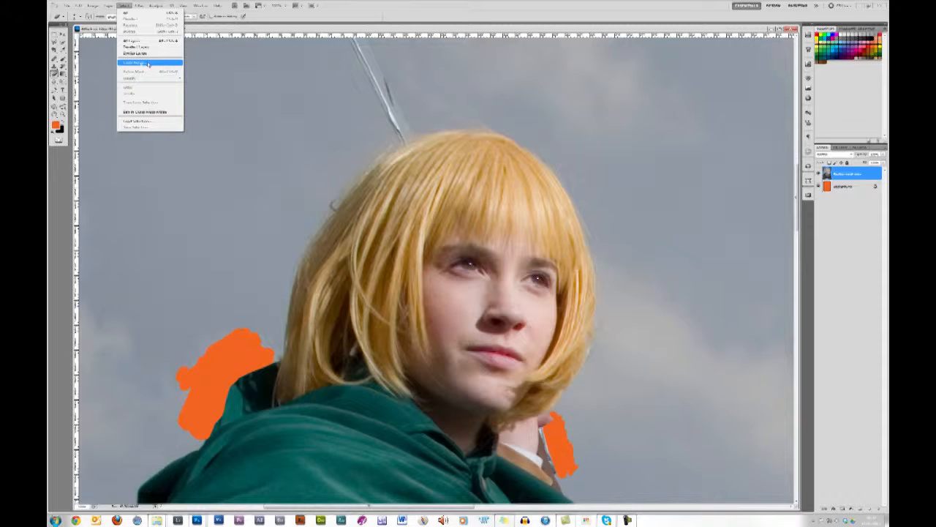
click(334, 11)
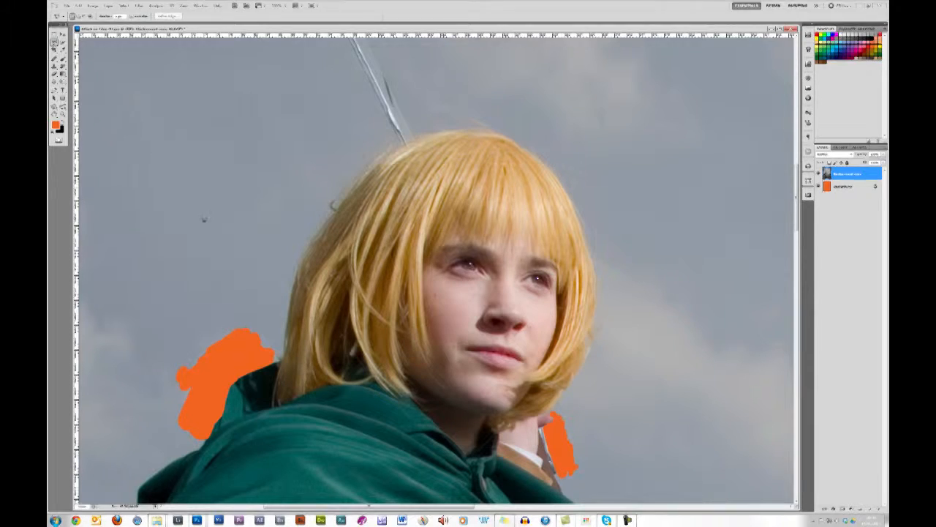
click(259, 292)
click(255, 338)
click(408, 150)
click(436, 139)
click(463, 136)
click(490, 138)
click(508, 143)
click(516, 147)
click(550, 174)
click(568, 201)
click(580, 228)
click(593, 276)
click(590, 301)
click(582, 326)
click(580, 353)
click(559, 389)
click(540, 411)
click(607, 398)
click(644, 358)
click(538, 91)
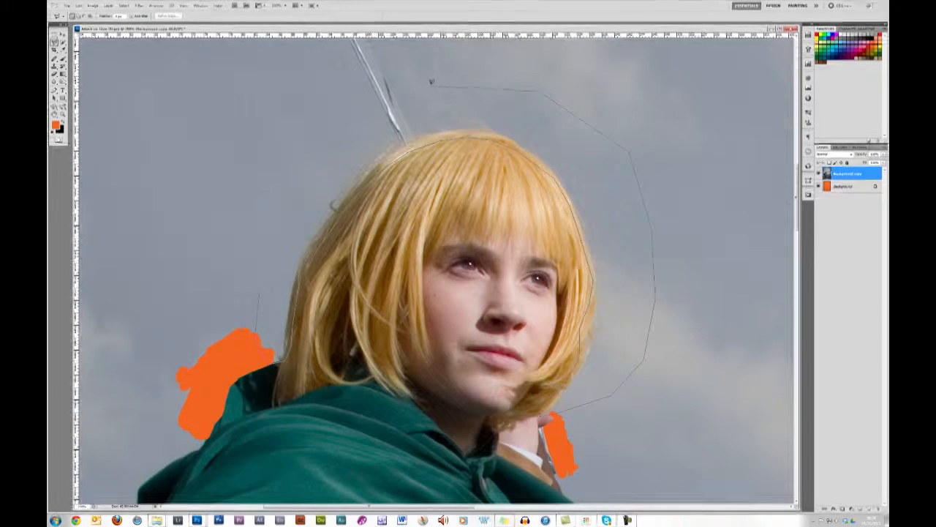
click(403, 86)
click(321, 115)
click(247, 186)
click(235, 250)
click(248, 309)
click(256, 337)
click(270, 363)
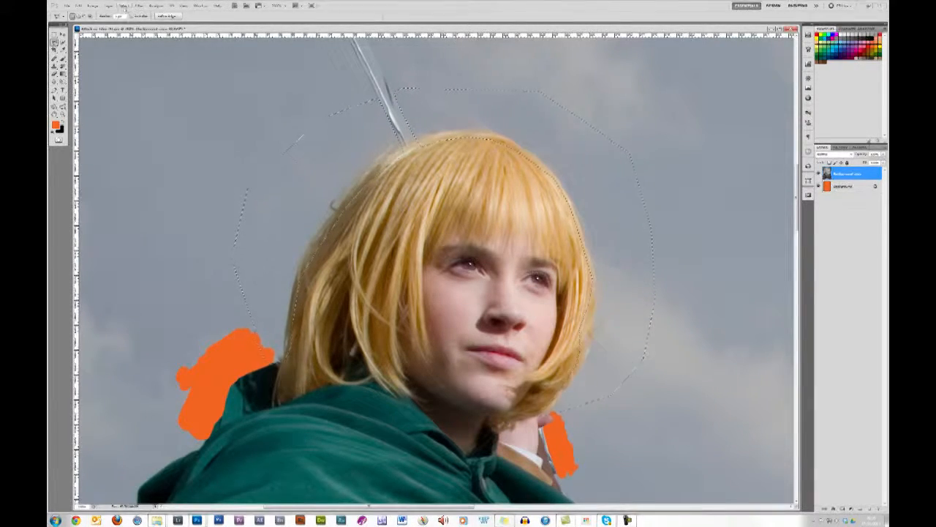
Try a Color Range selection of the grey sky inside the lassoed area.
click(122, 6)
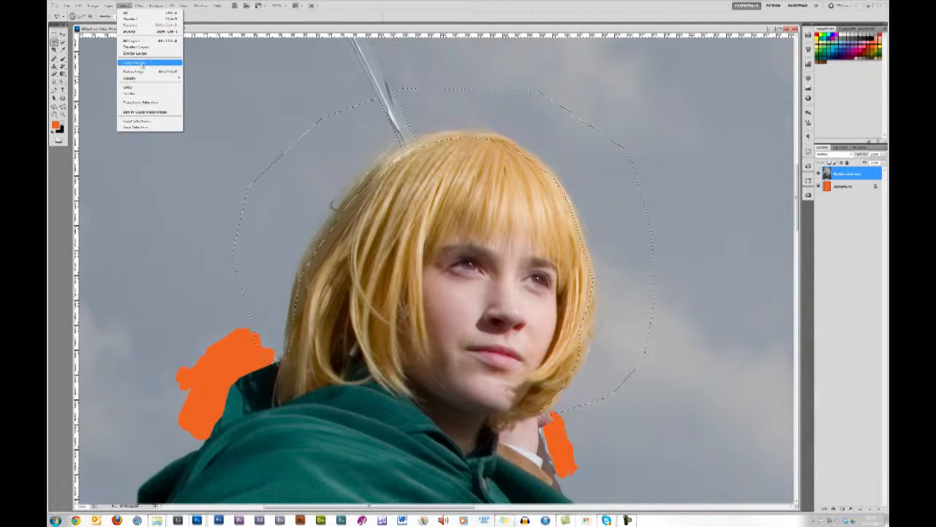
click(146, 62)
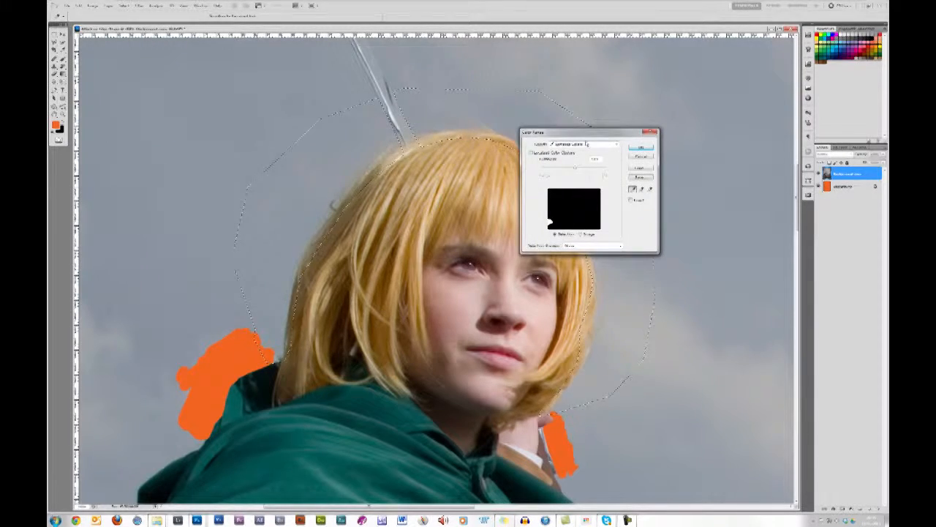
drag(570, 133, 479, 171)
drag(453, 202, 449, 203)
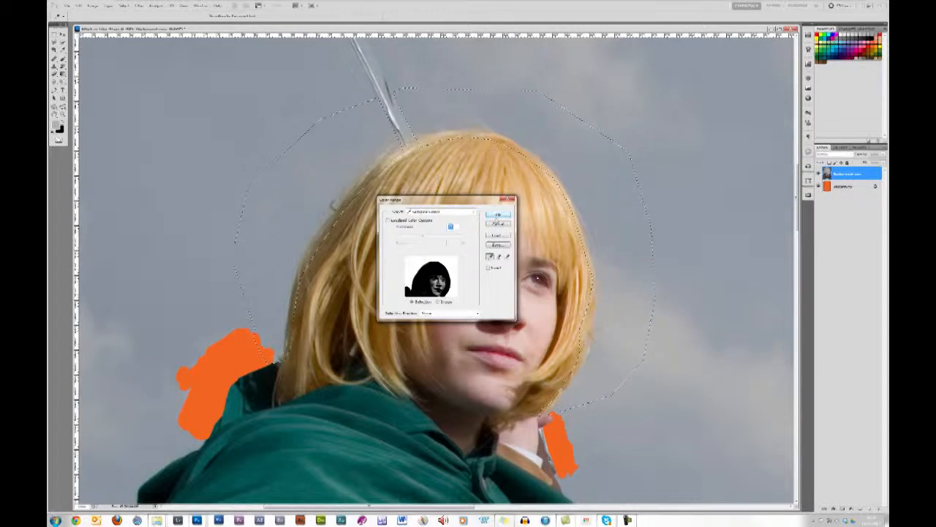
click(498, 215)
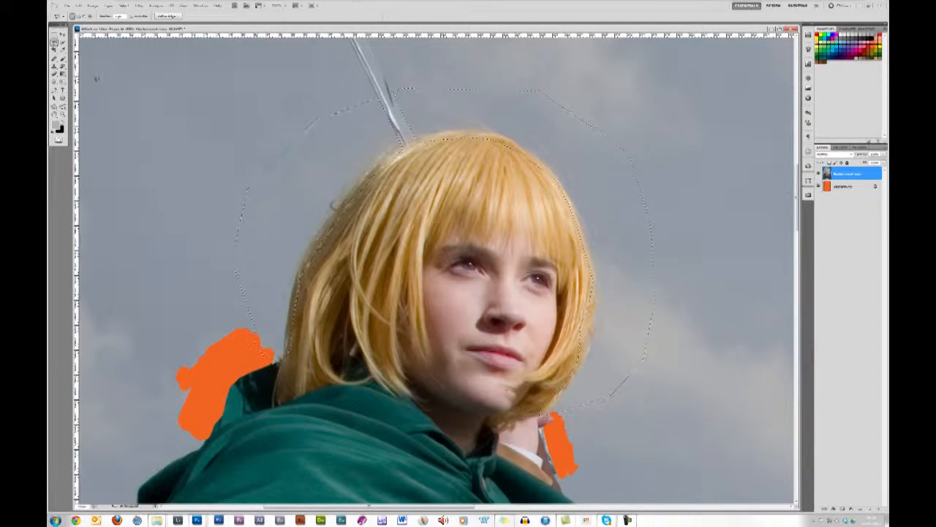
Select the grey sky within the lassoed area using Color Range, sampling beside the hair and adjusting the fuzziness, and delete it.
click(122, 6)
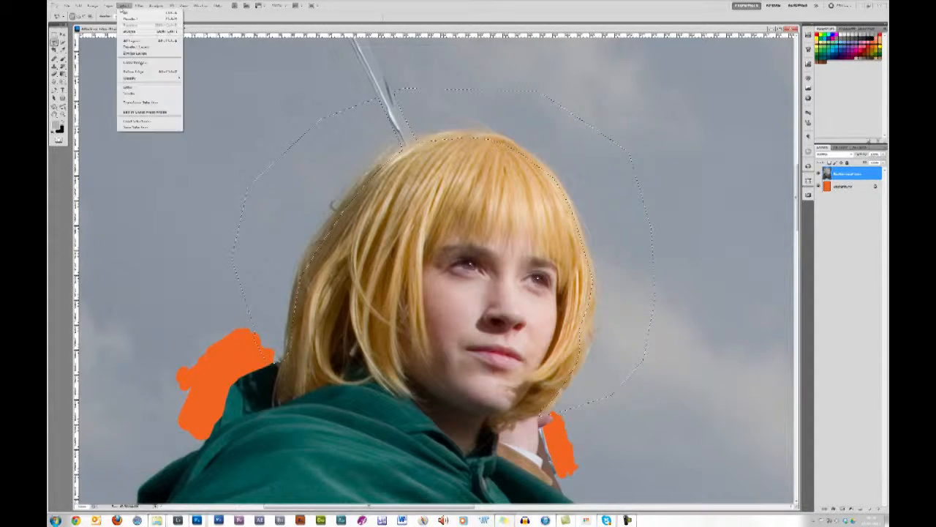
click(146, 62)
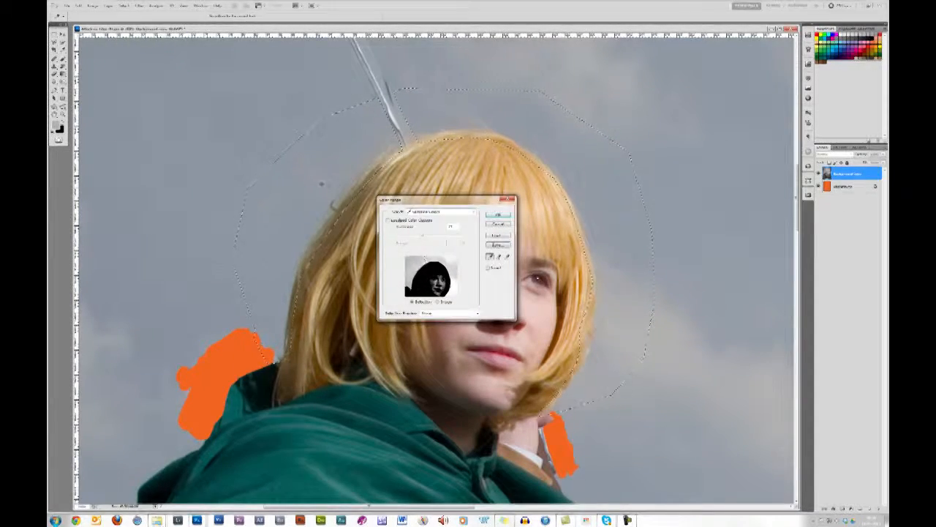
click(291, 207)
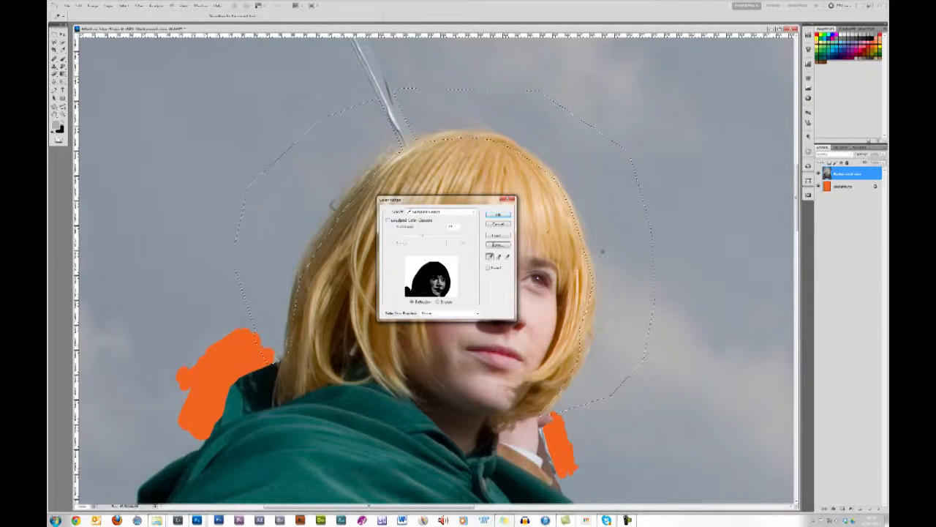
click(424, 238)
click(499, 213)
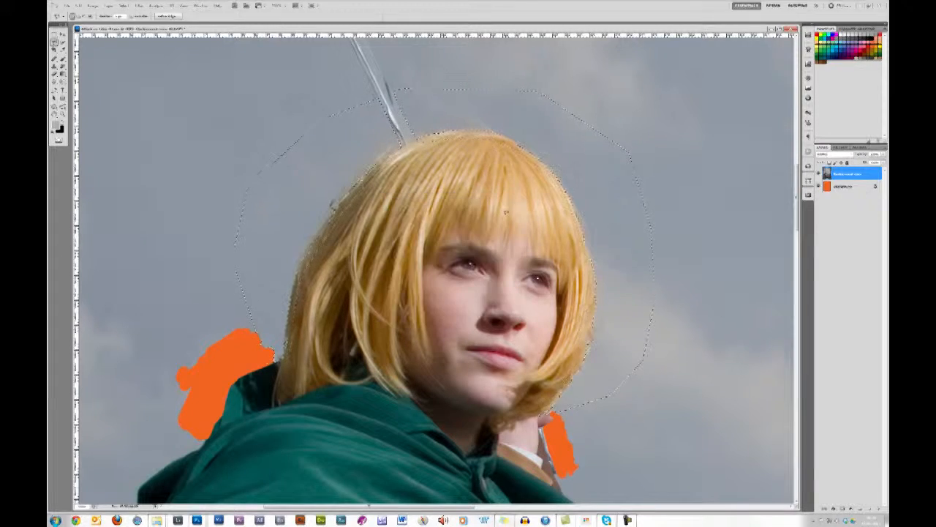
key(Delete)
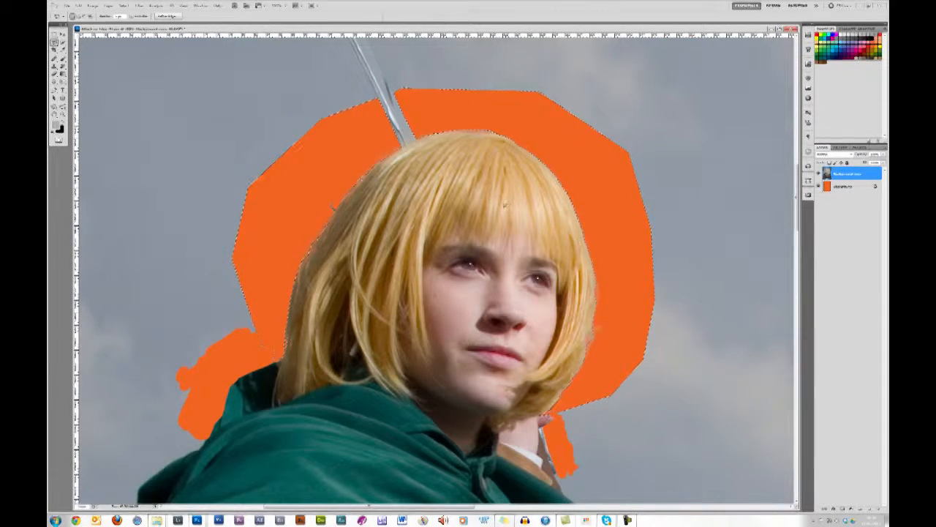
key(ctrl+d)
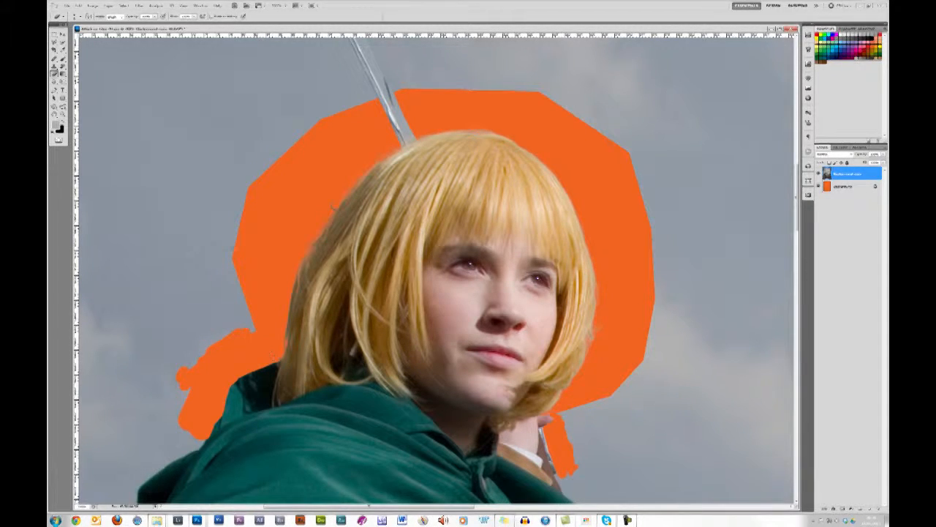
Erase the leftover bits of sky where the cleared area meets the earlier patches near the hood and hand.
drag(256, 335, 241, 313)
drag(562, 414, 593, 406)
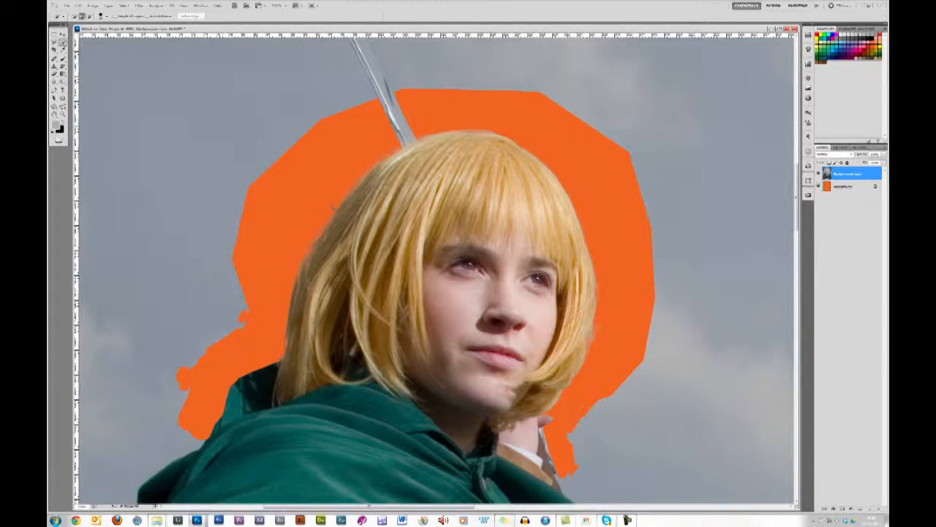
Bring the finished street composite's document window in front of the working photo and reposition it for viewing.
mouse_move(197, 520)
click(267, 483)
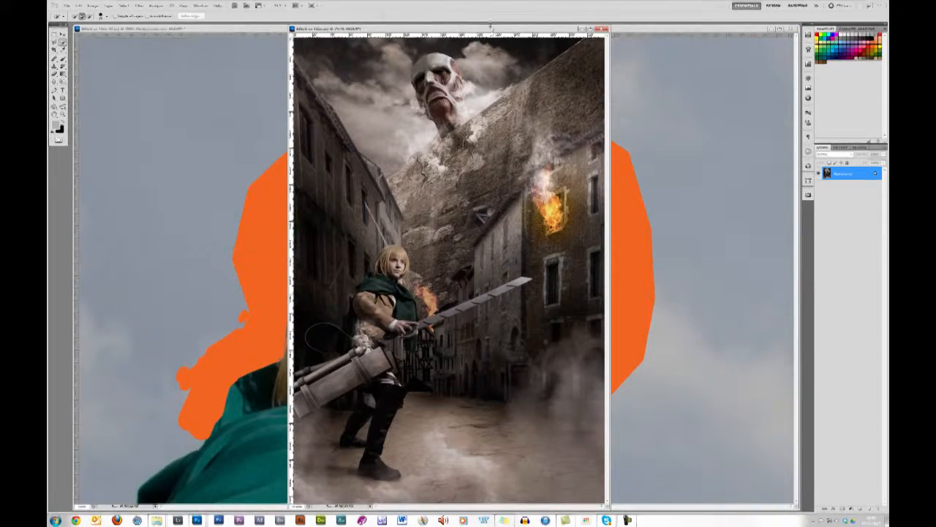
drag(490, 29, 480, 27)
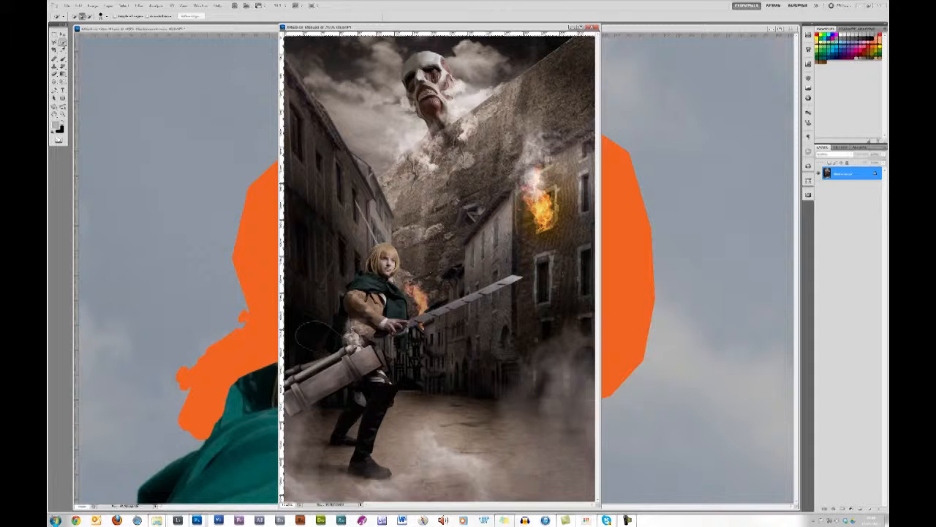